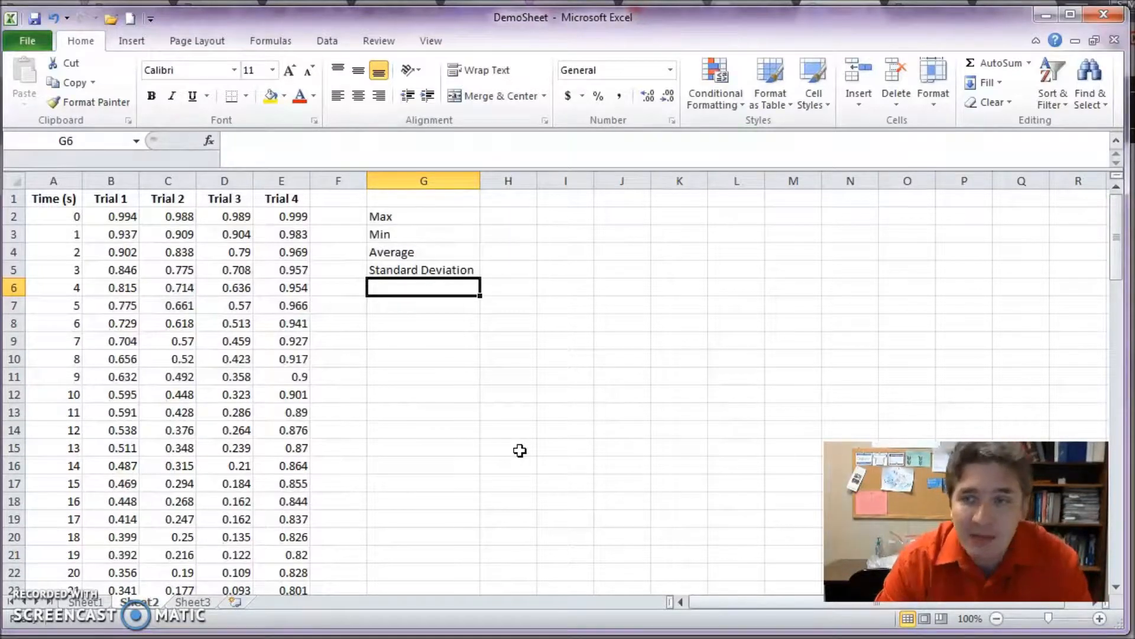
- Calculate the maximum of the Trial 4 values in H2 with =MAX(E2:E22)
key(Up)
key(Up)
key(Up)
key(Up)
key(Right)
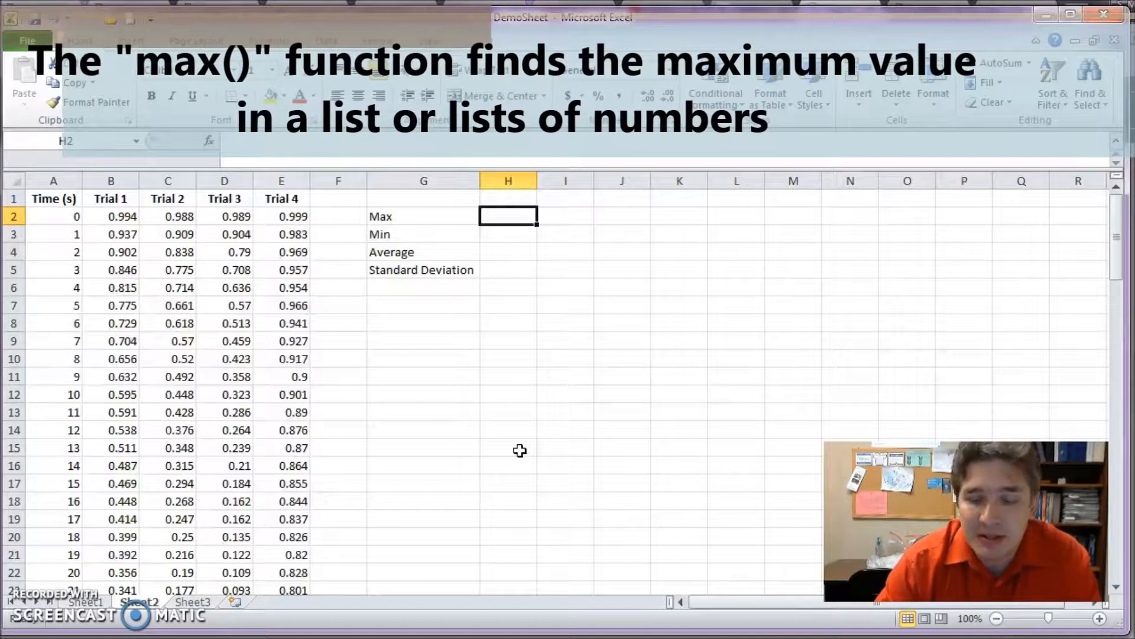
text(=)
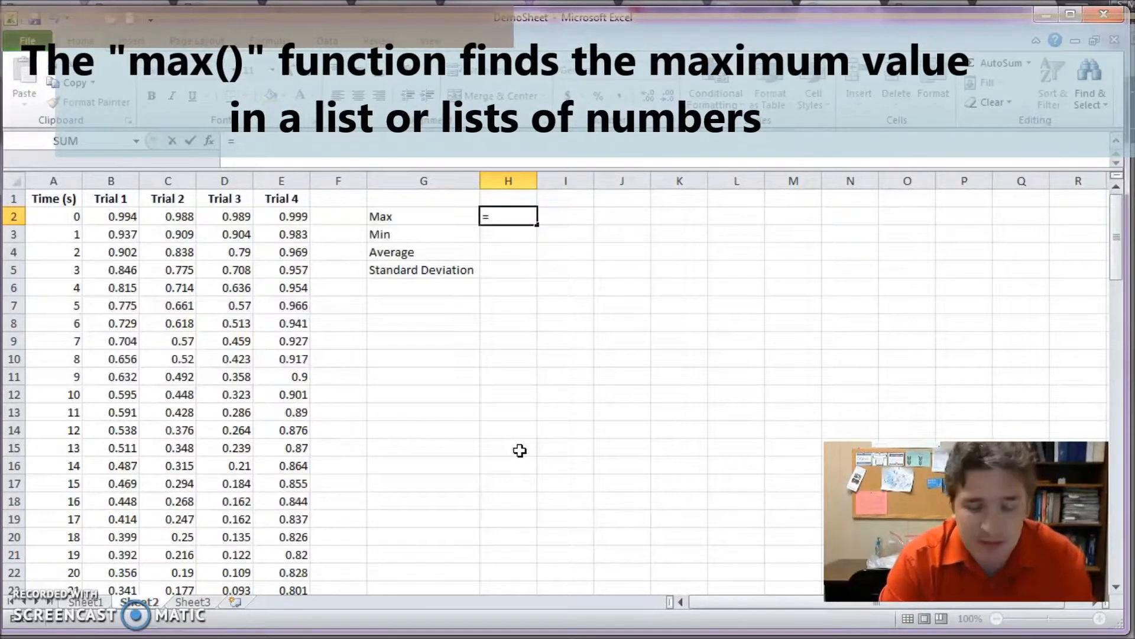
text(max()
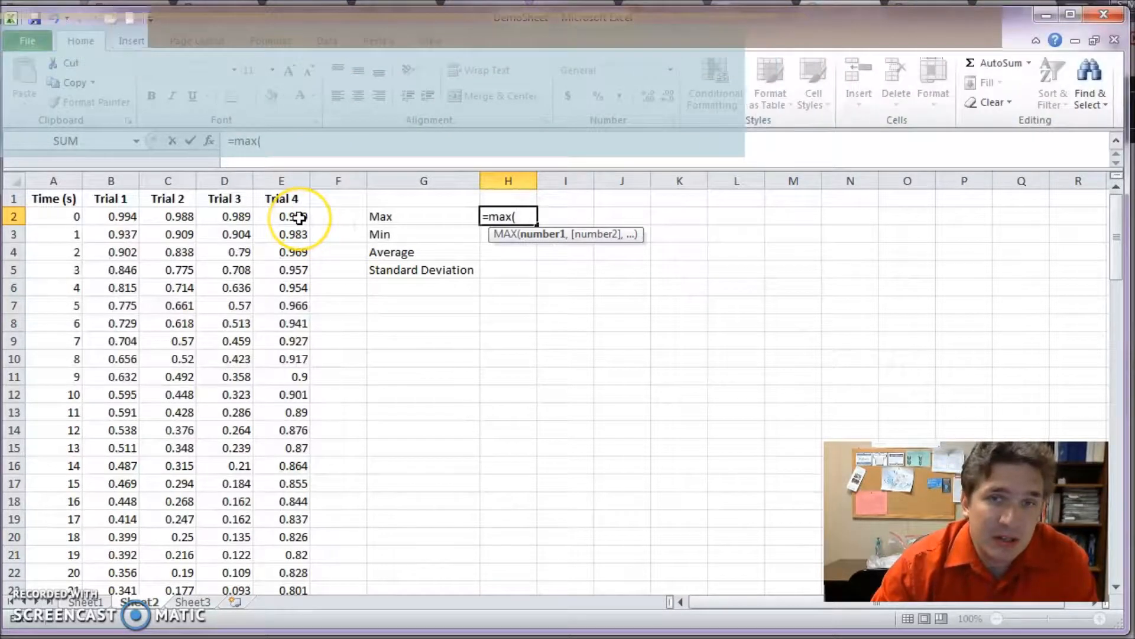
drag(292, 216, 297, 573)
key(Return)
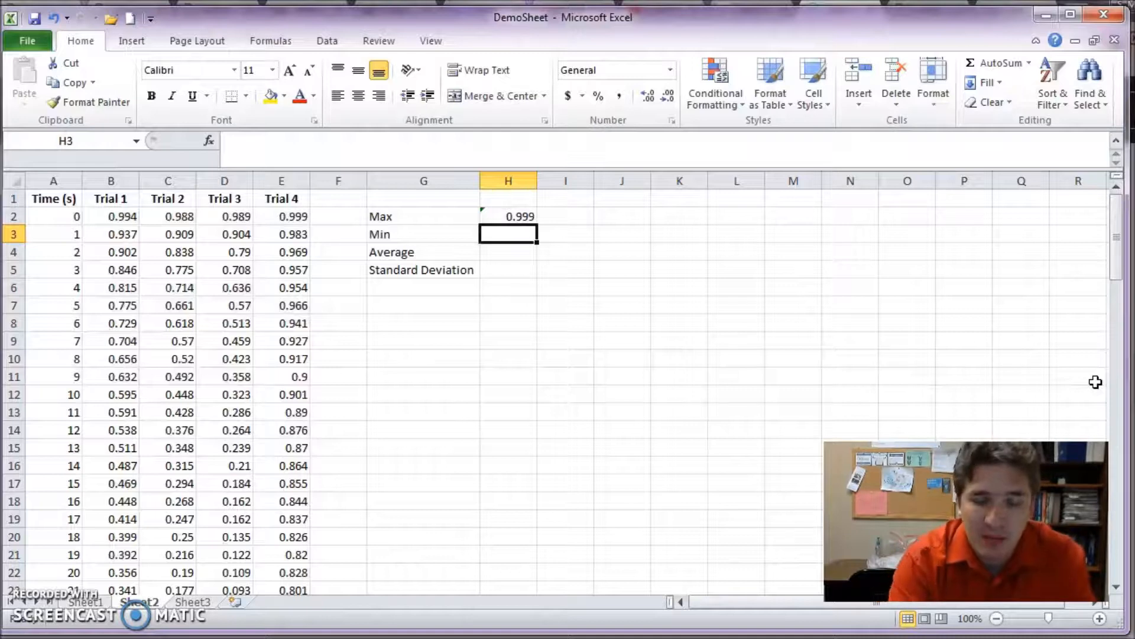
- Calculate the minimum of the Trial 4 values in H3 with =MIN(E2:E22)
text(=)
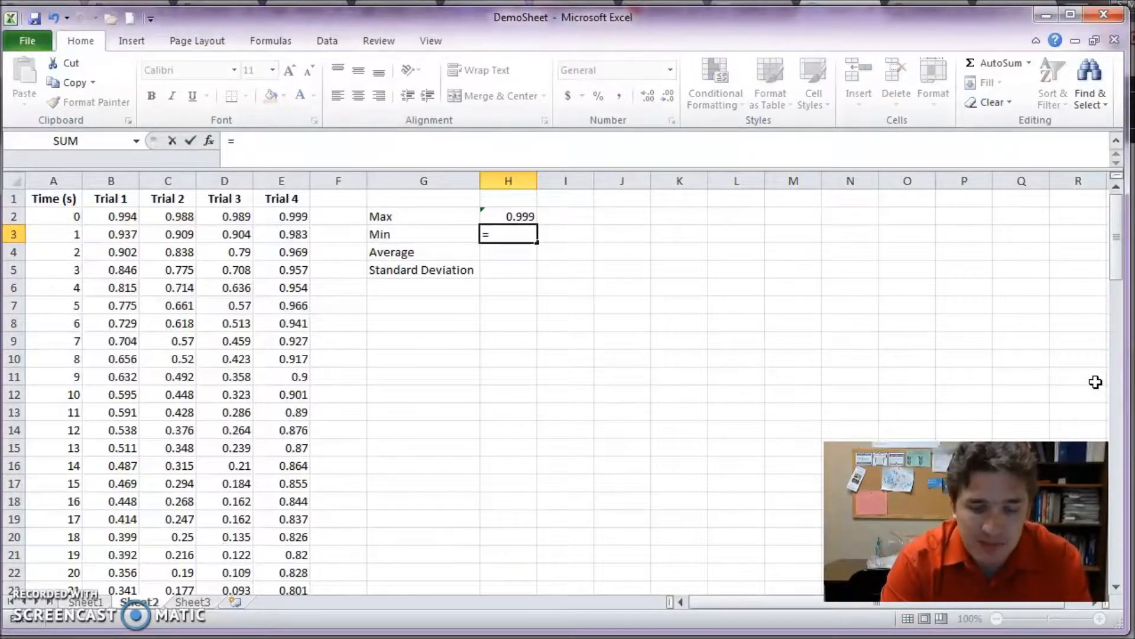
text(min()
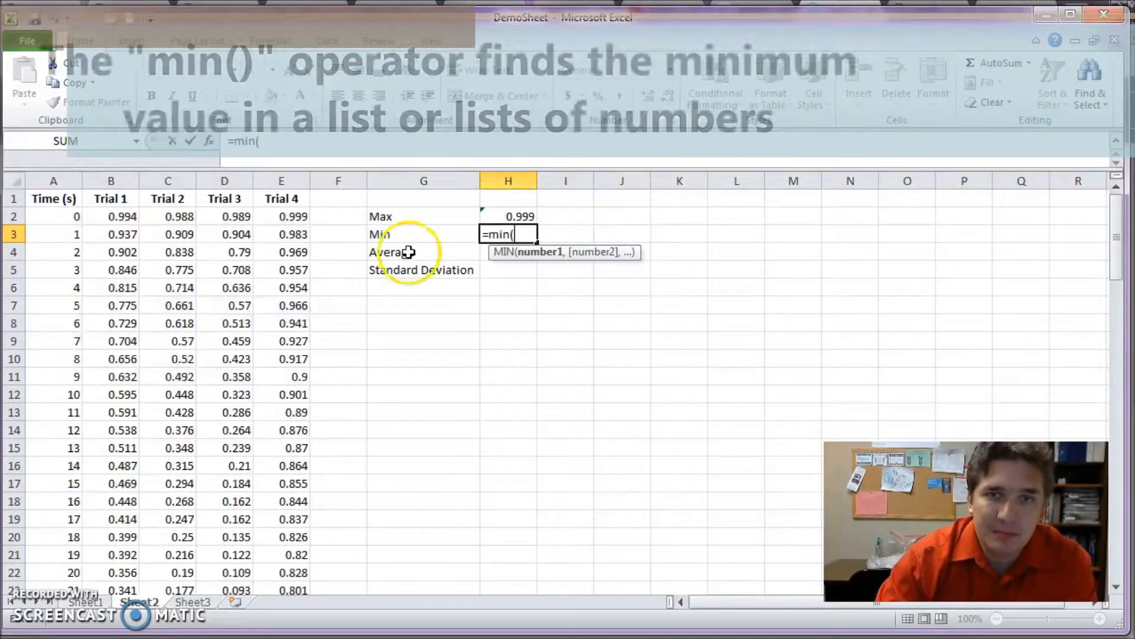
drag(286, 218, 291, 572)
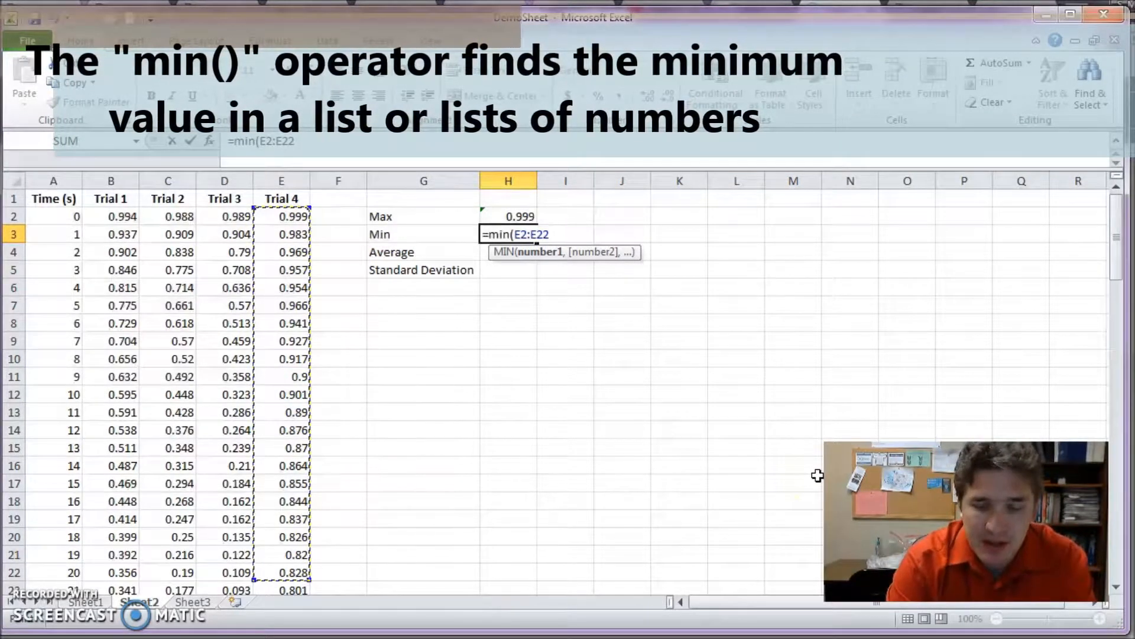
text())
key(Return)
- Calculate the maximum across all four trials in I2 with =MAX(B2:E22)
key(Up)
key(Up)
key(Right)
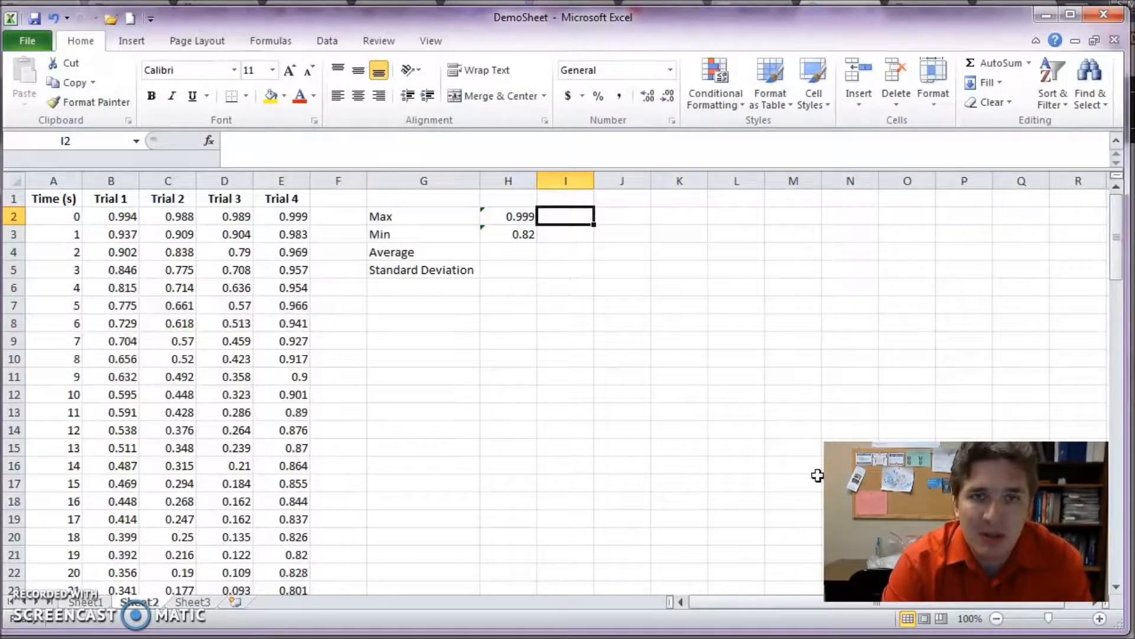
text(=)
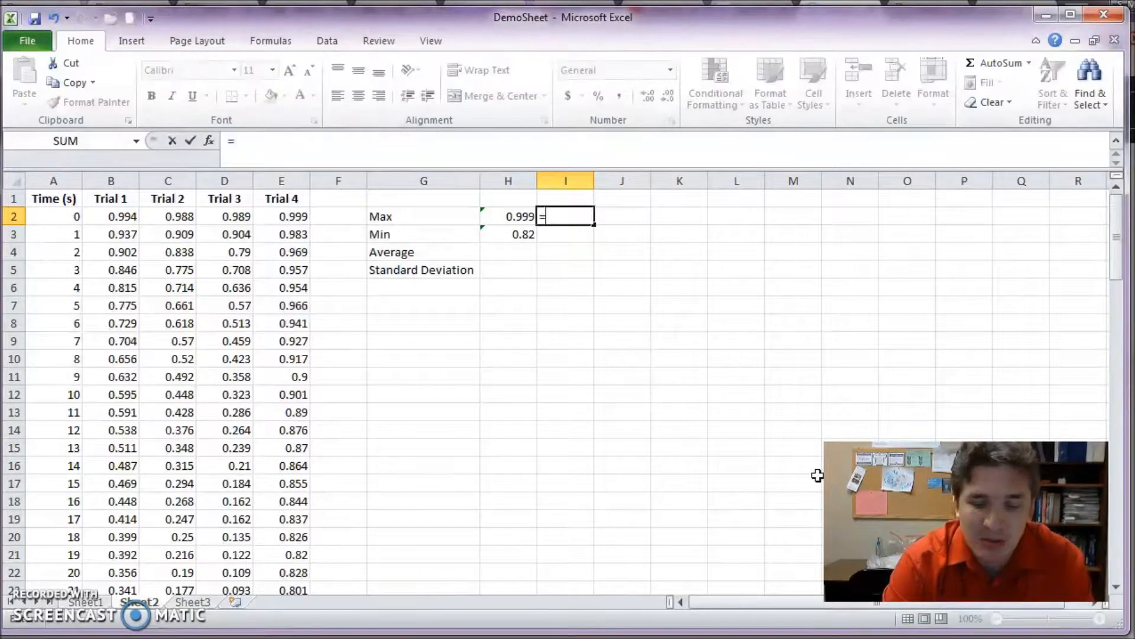
text(max()
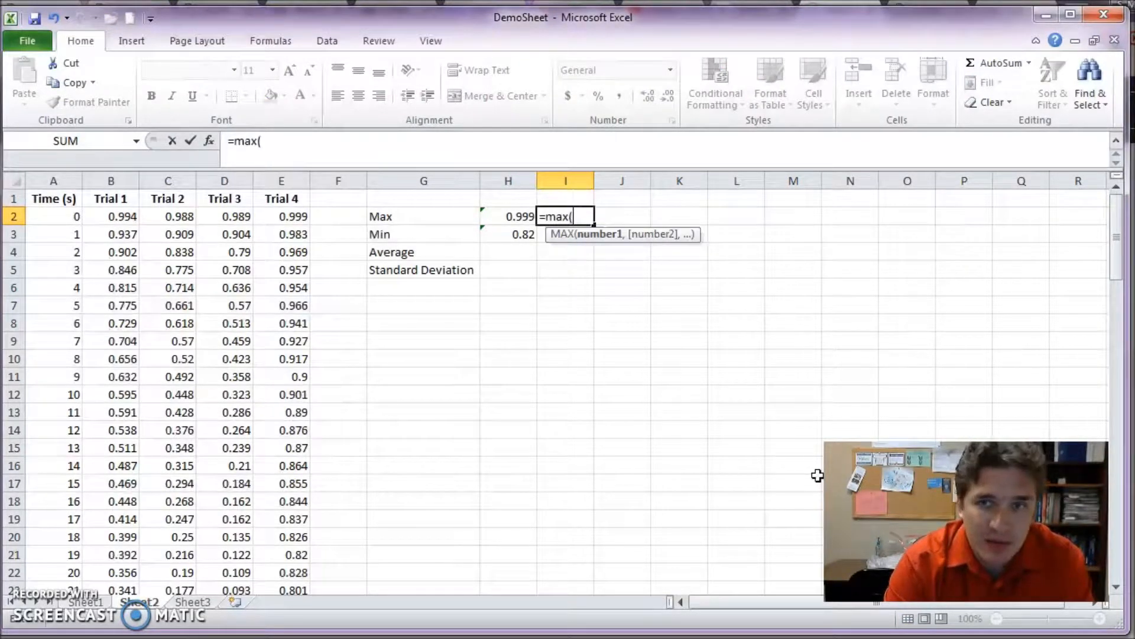
drag(121, 214, 283, 578)
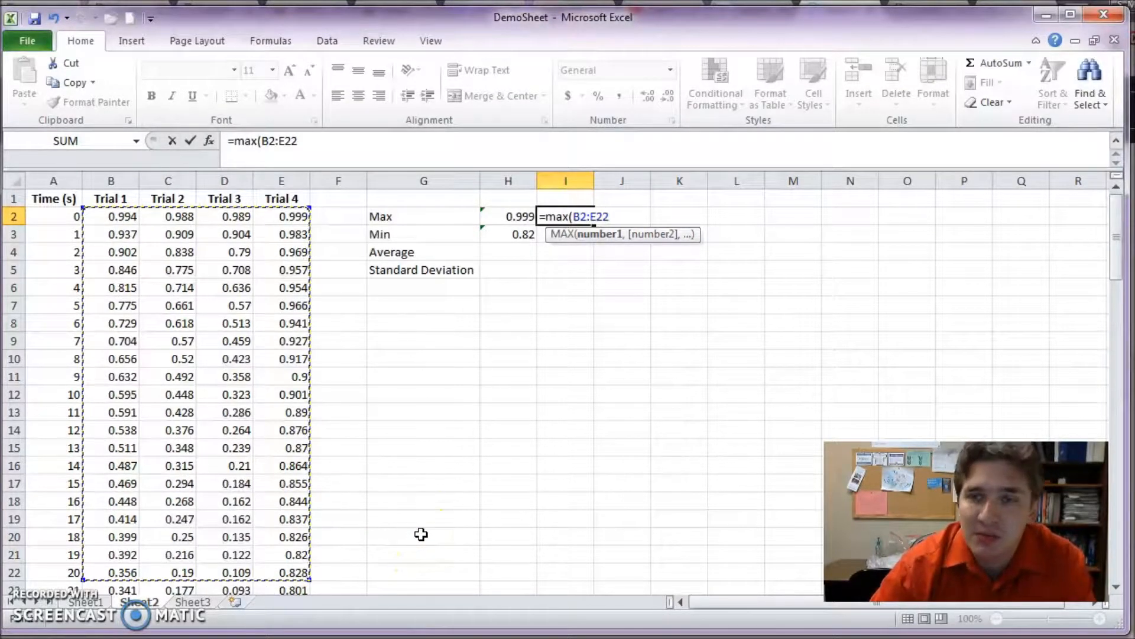
text())
key(Return)
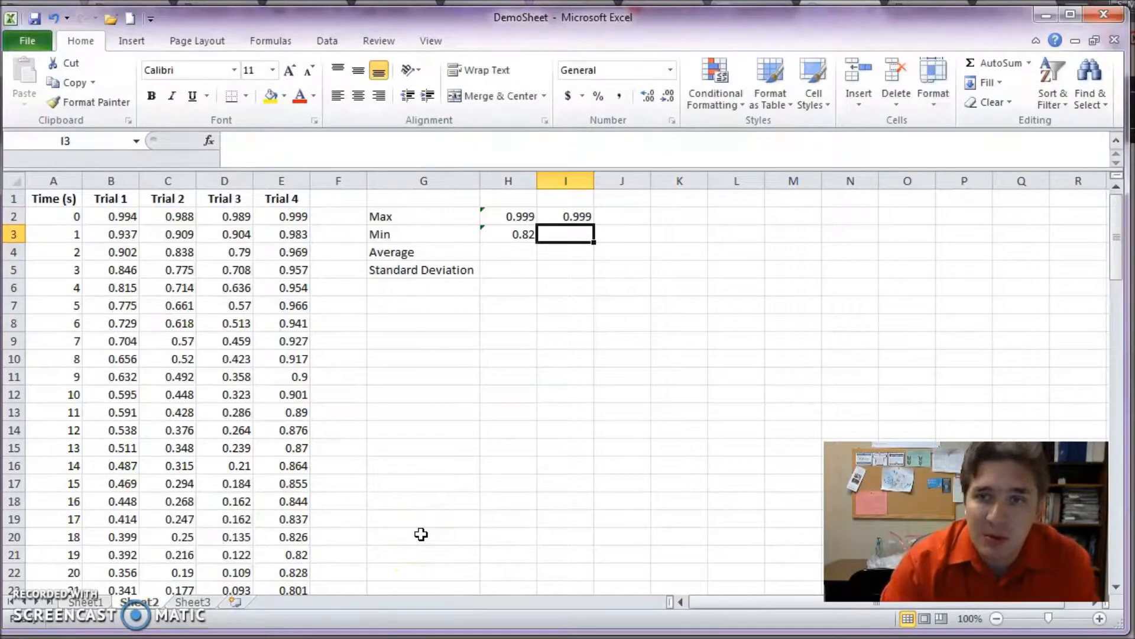
- Calculate the maximum of two separate ranges, Trial 1 and Trials 3 to 4, in J2 with =MAX(B2:B22,D2:E22)
key(Right)
key(Up)
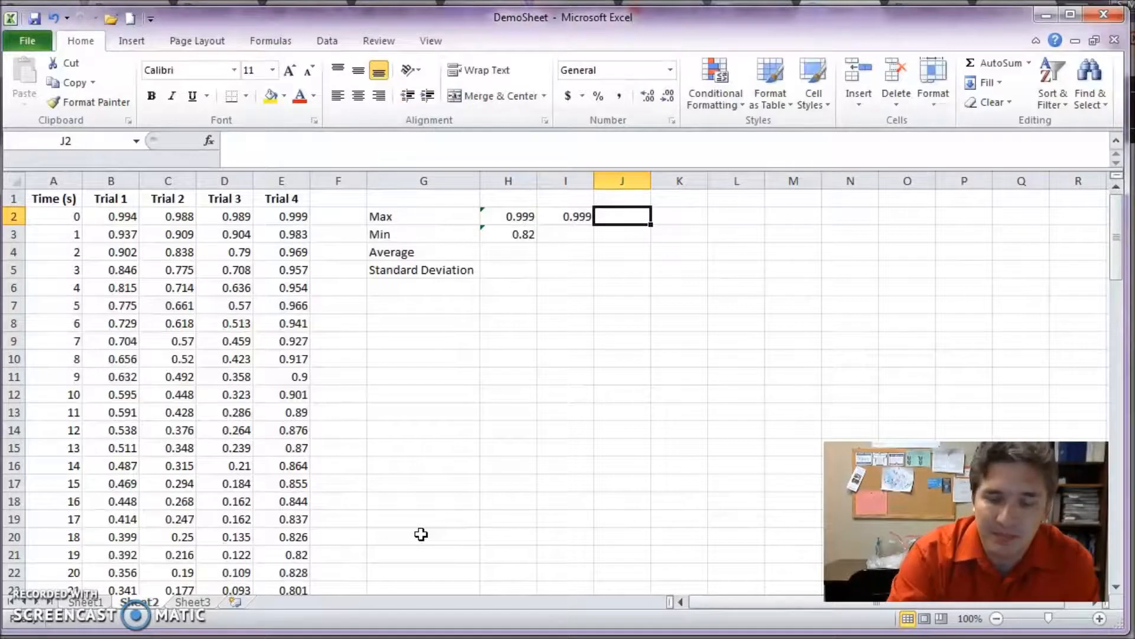
text(=max)
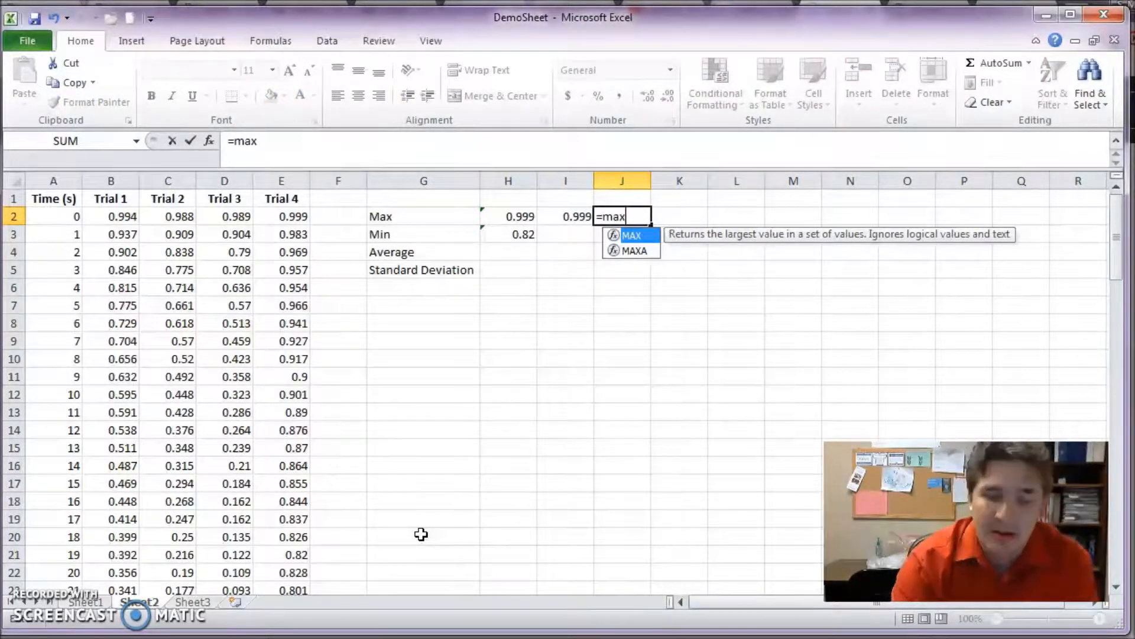
text(()
drag(116, 216, 131, 566)
text(,)
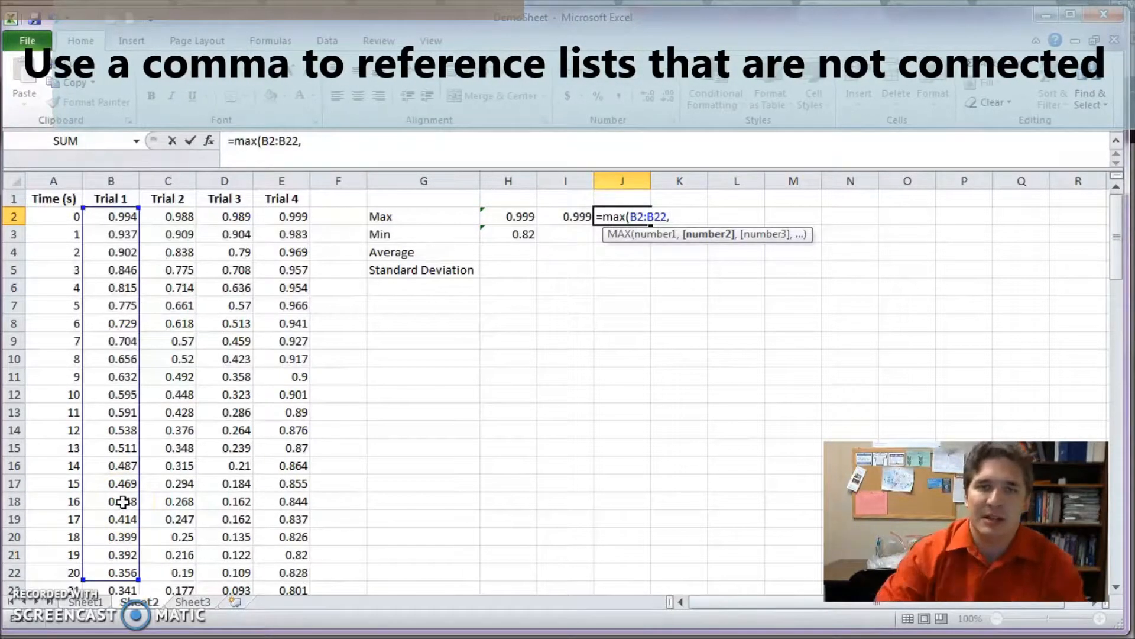
drag(233, 215, 282, 574)
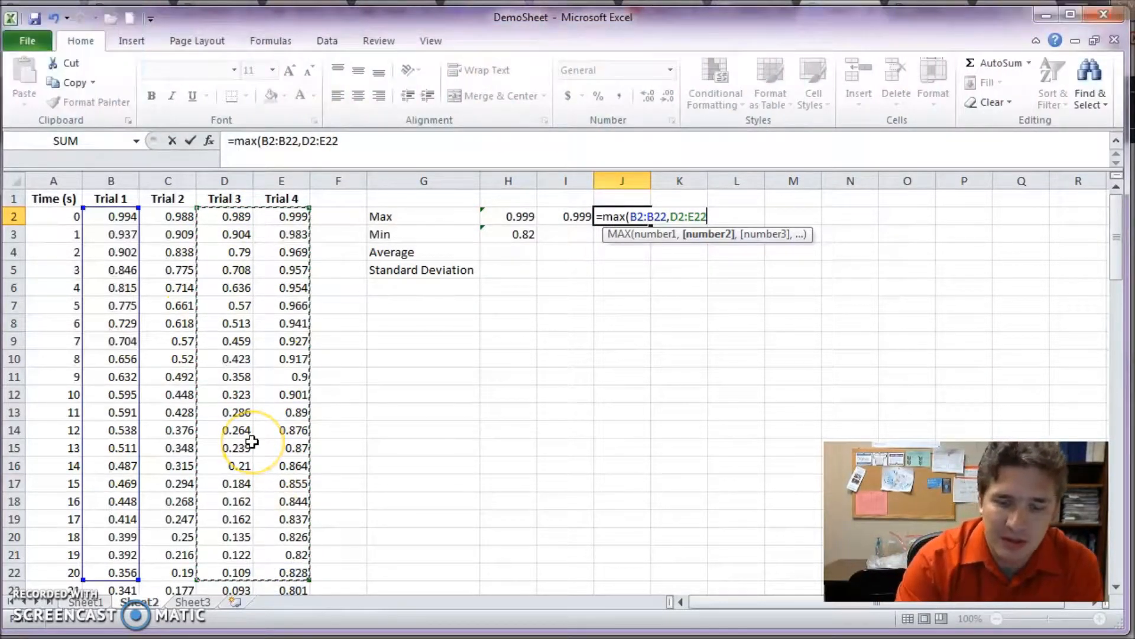
key(Return)
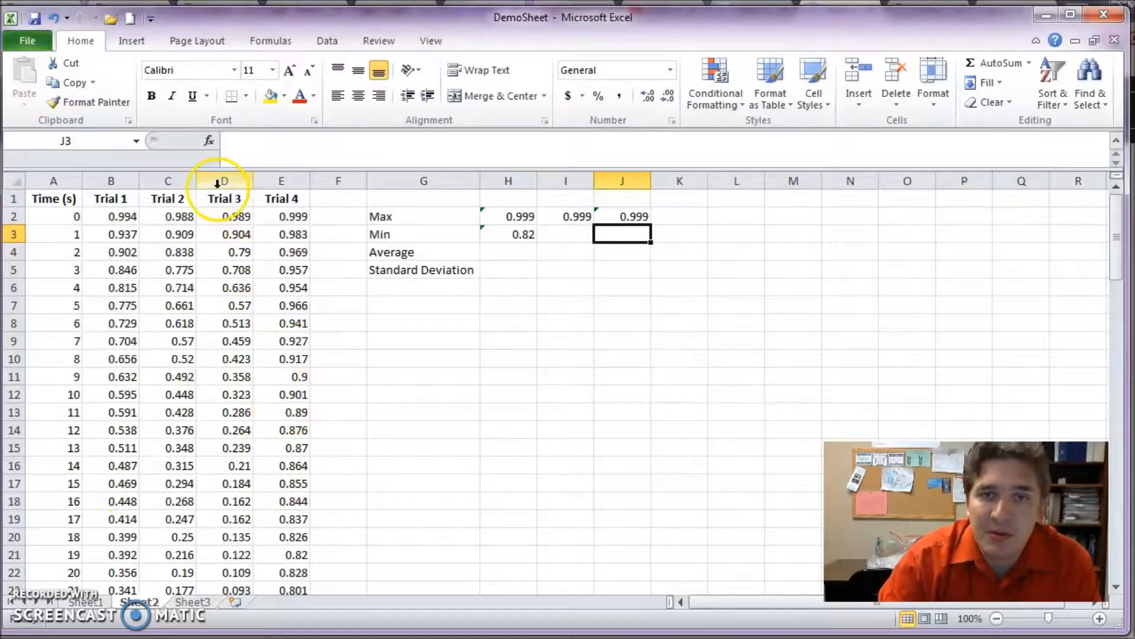
- Calculate the minimum of four individual cells in I3 with =MIN(B2,C8,D14,E18)
click(513, 218)
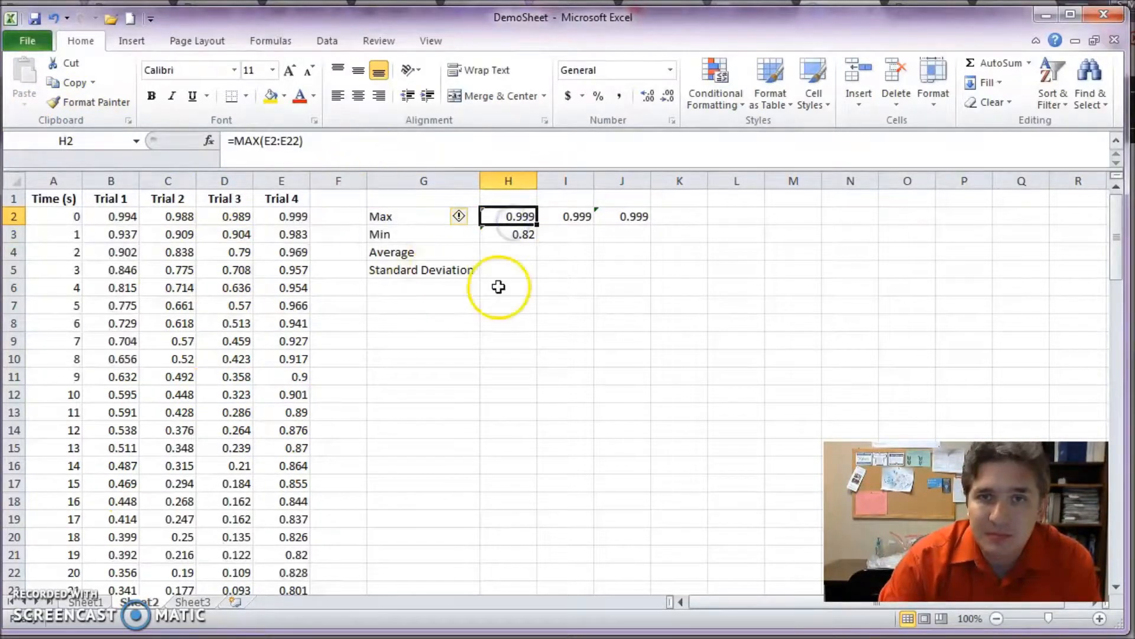
click(551, 236)
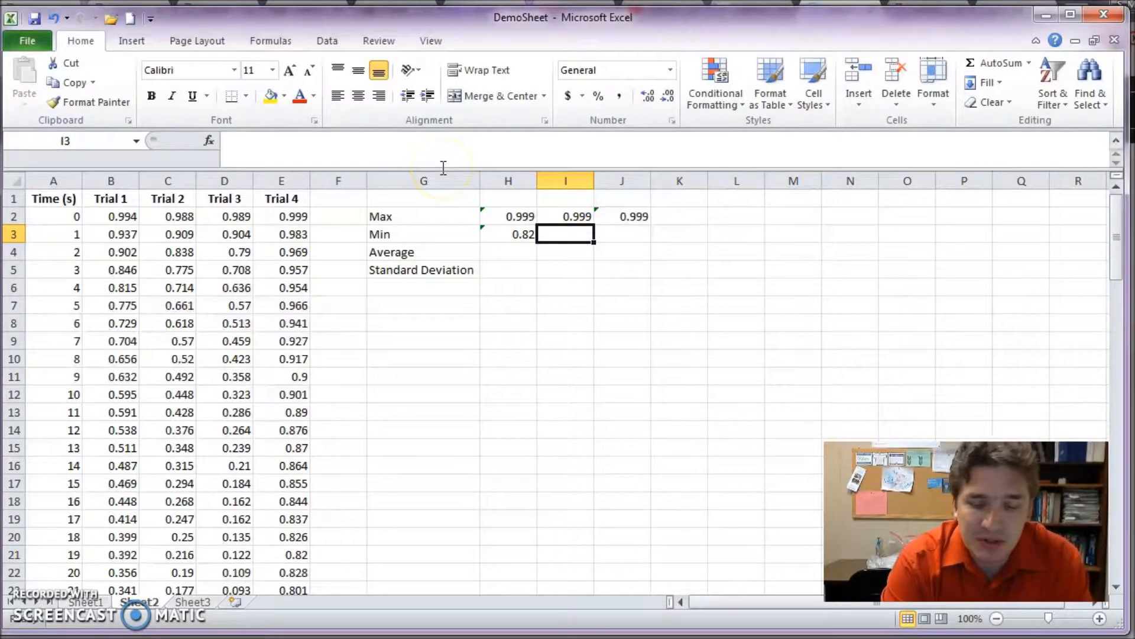
text(=min()
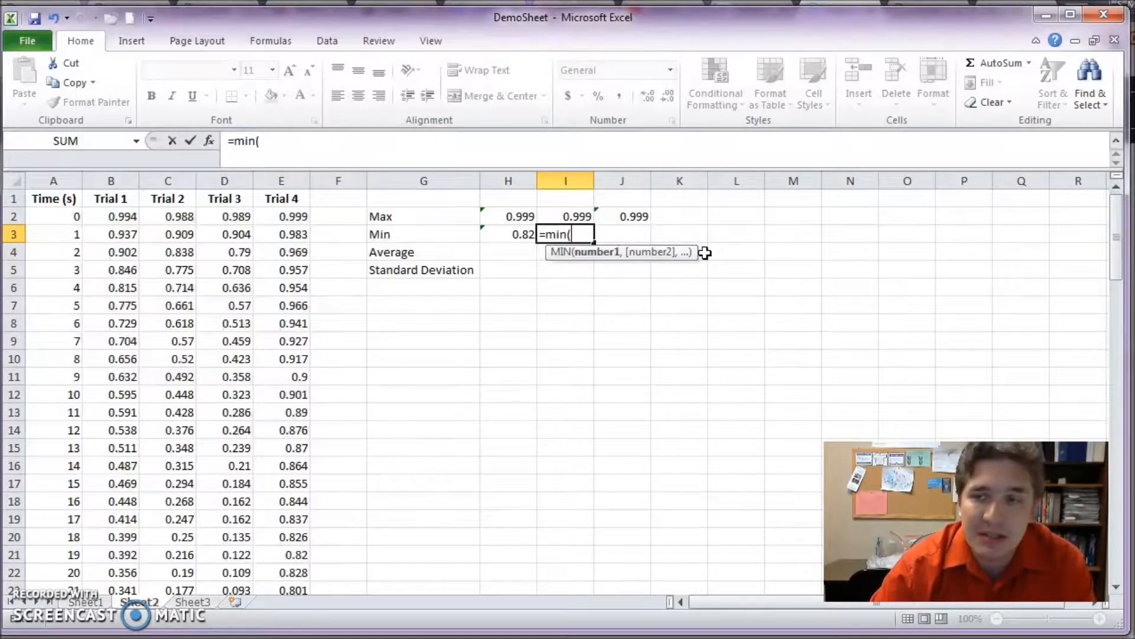
click(114, 217)
text(,)
click(168, 323)
text(,)
click(225, 430)
text(,)
click(277, 502)
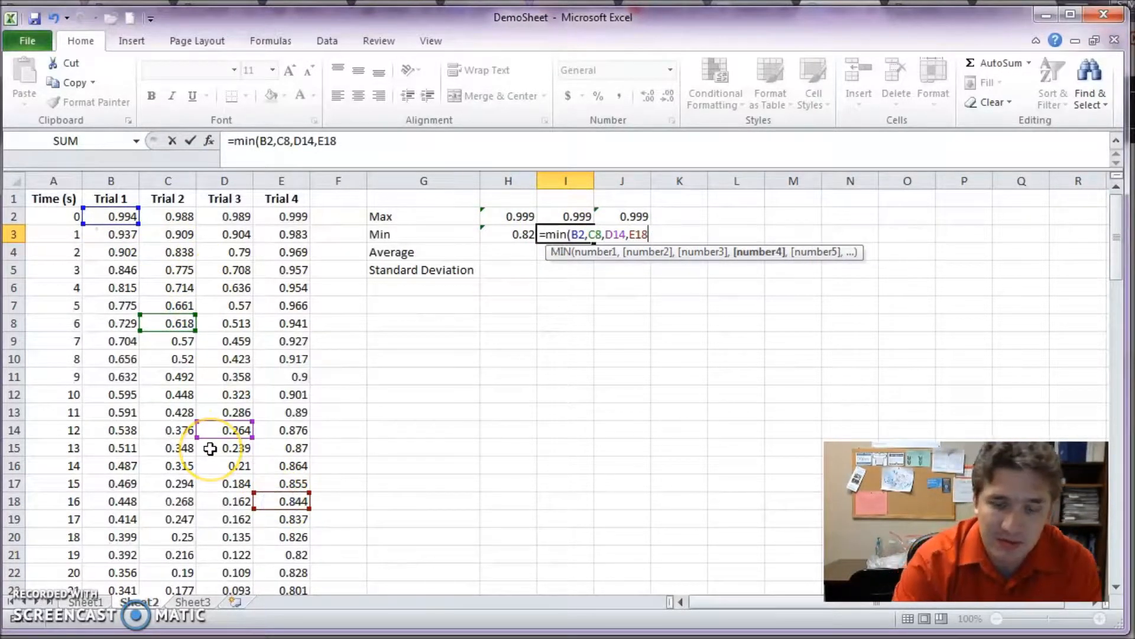
text())
key(Return)
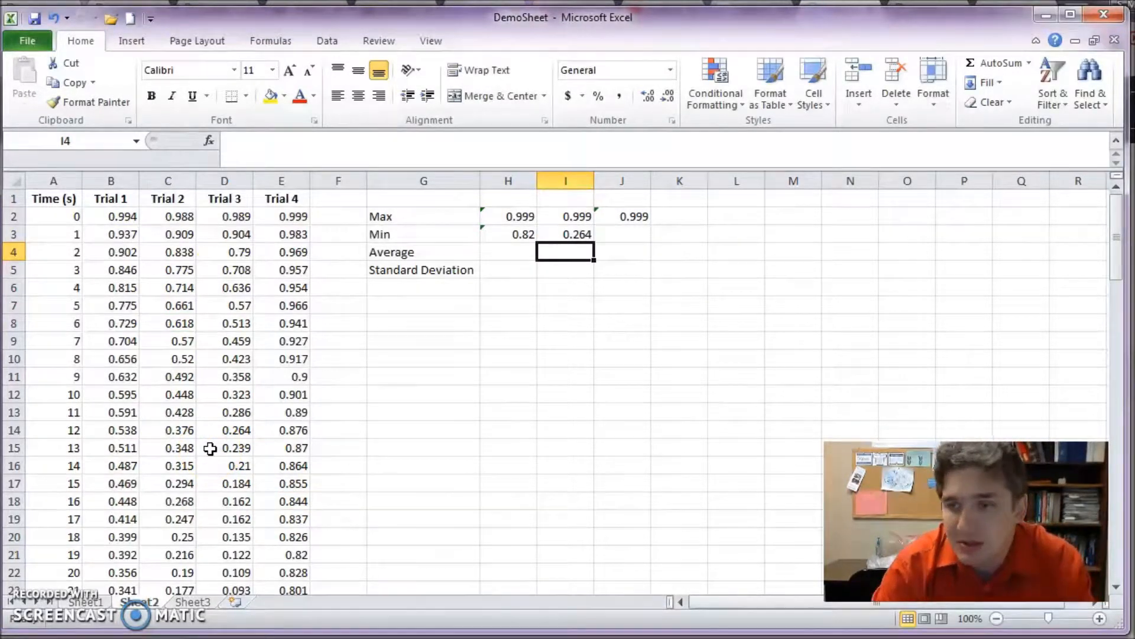
- Delete the extra example formulas in I3 and I2:J2
key(Up)
key(Delete)
key(Up)
key(shift+Right)
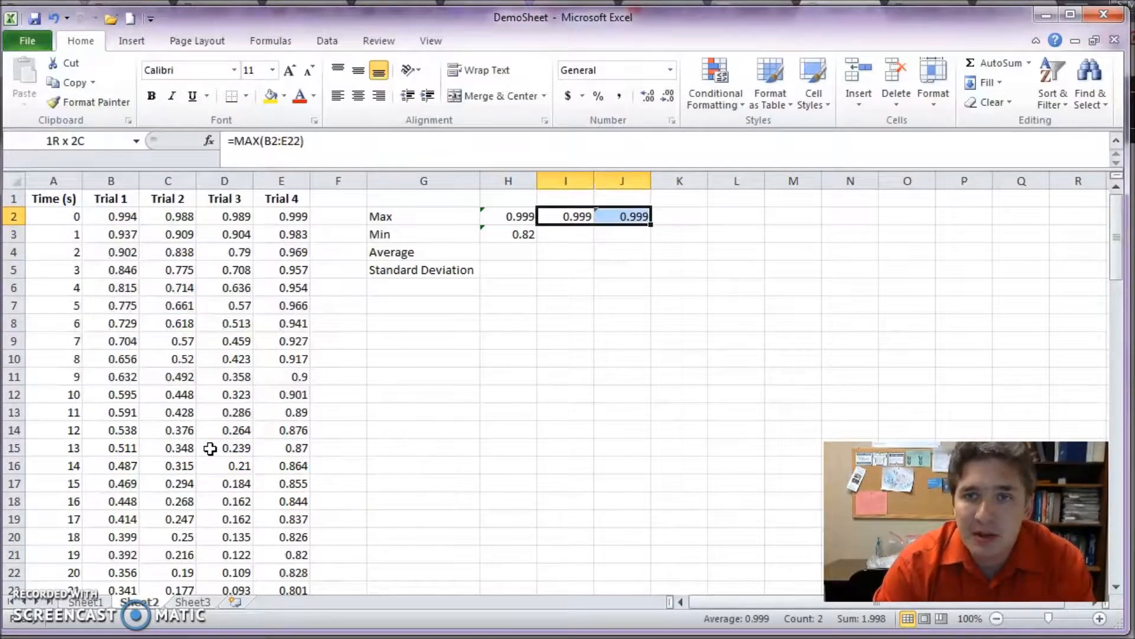
key(Delete)
- Calculate the average of the Trial 4 values in H4 with =AVERAGE(E2:E22)
key(Down)
key(Down)
key(Left)
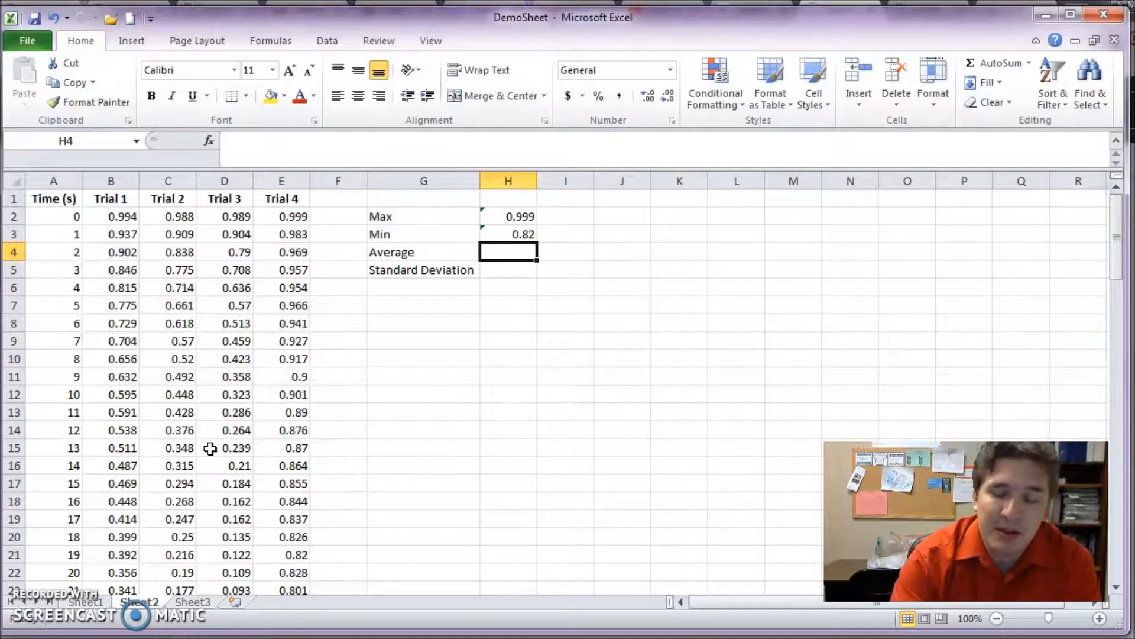
text(=)
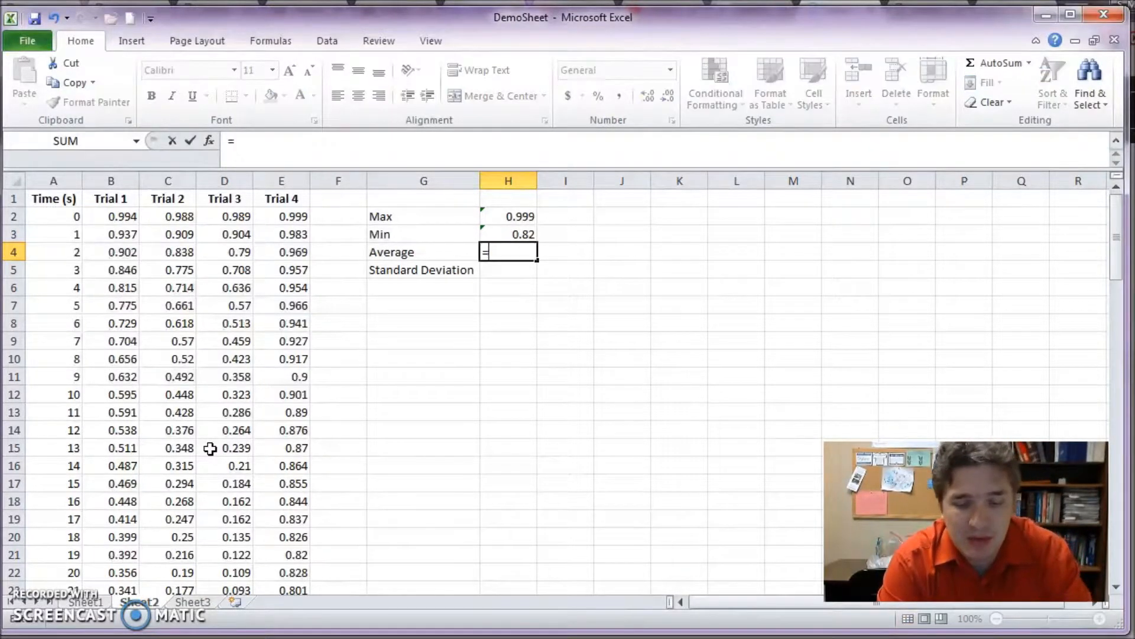
text(average)
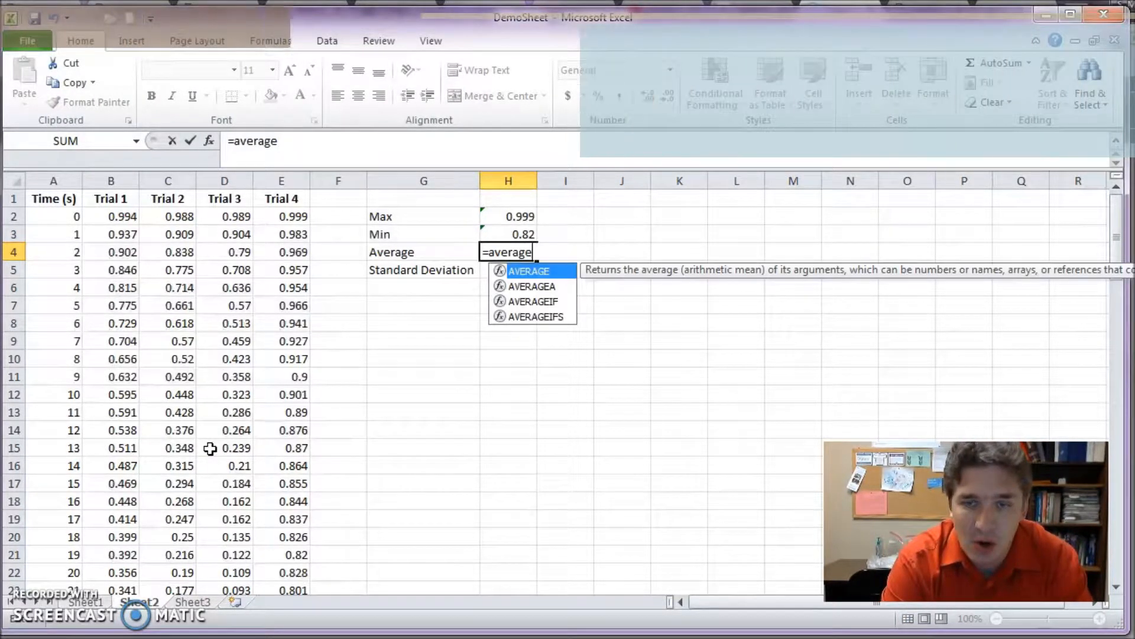
text(()
drag(290, 216, 295, 573)
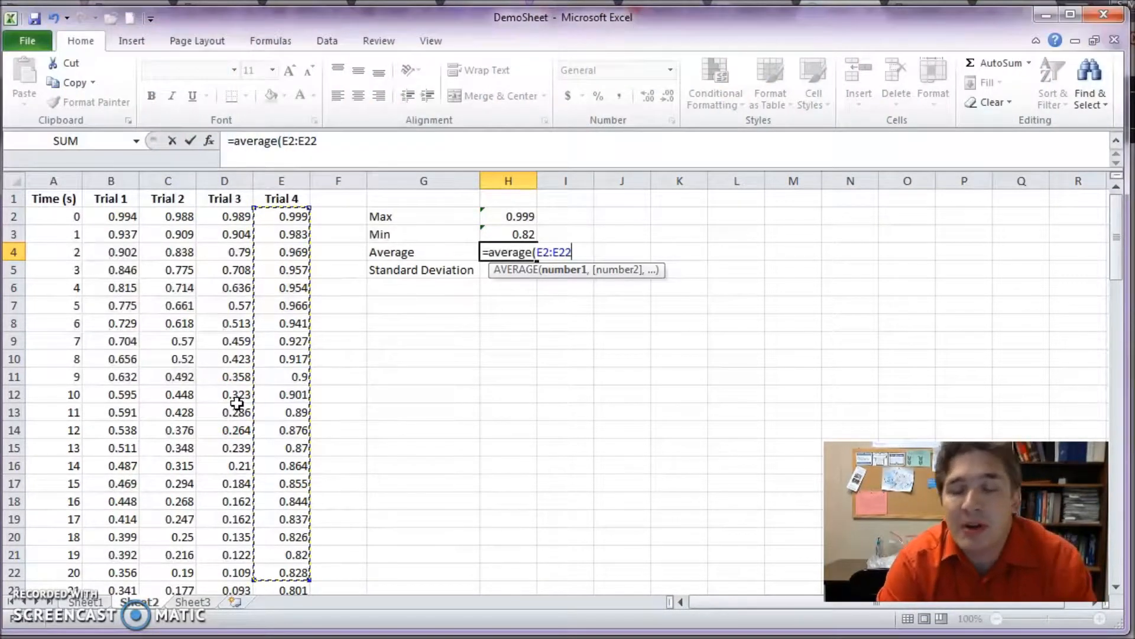
text())
key(Return)
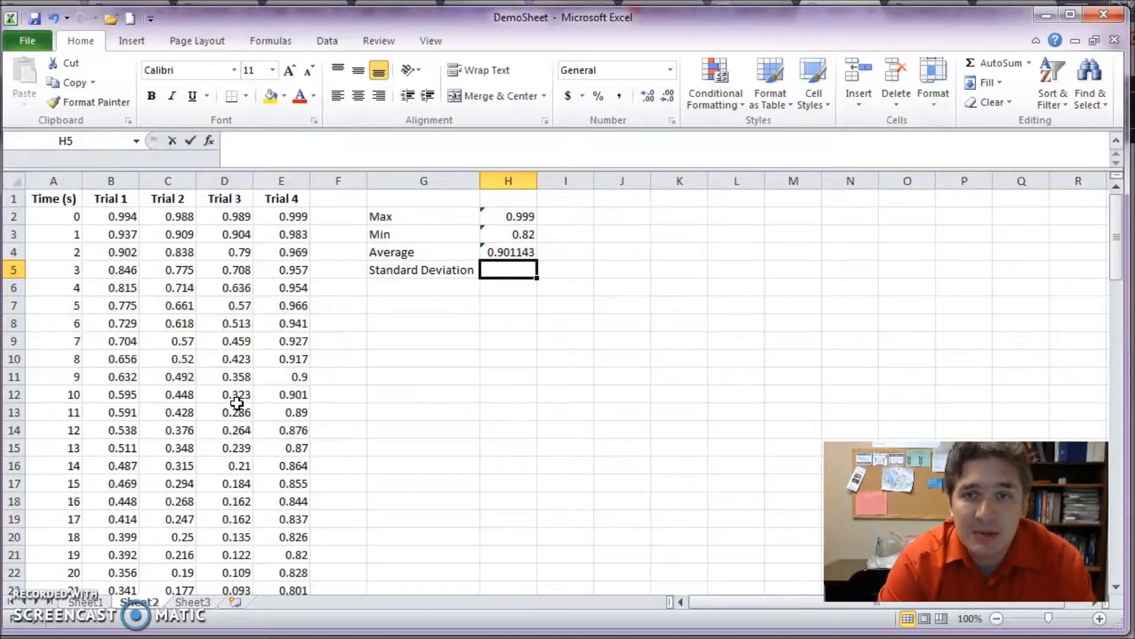
- Calculate the standard deviation of the Trial 4 values in H5 with =STDEV(E2:E22)
text(=stdev)
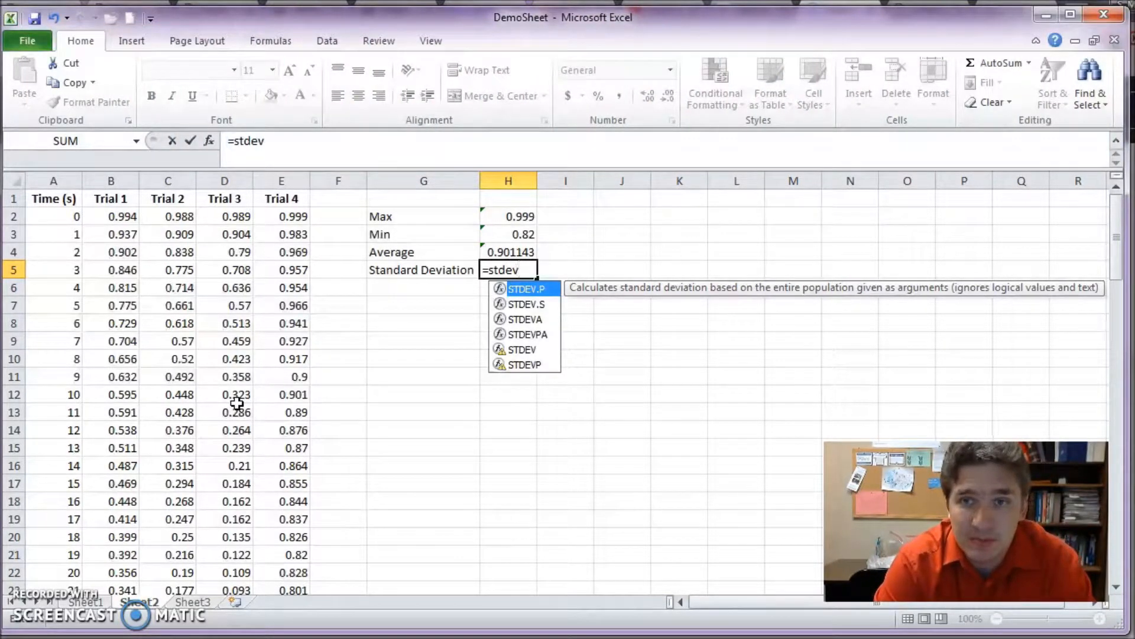
text(()
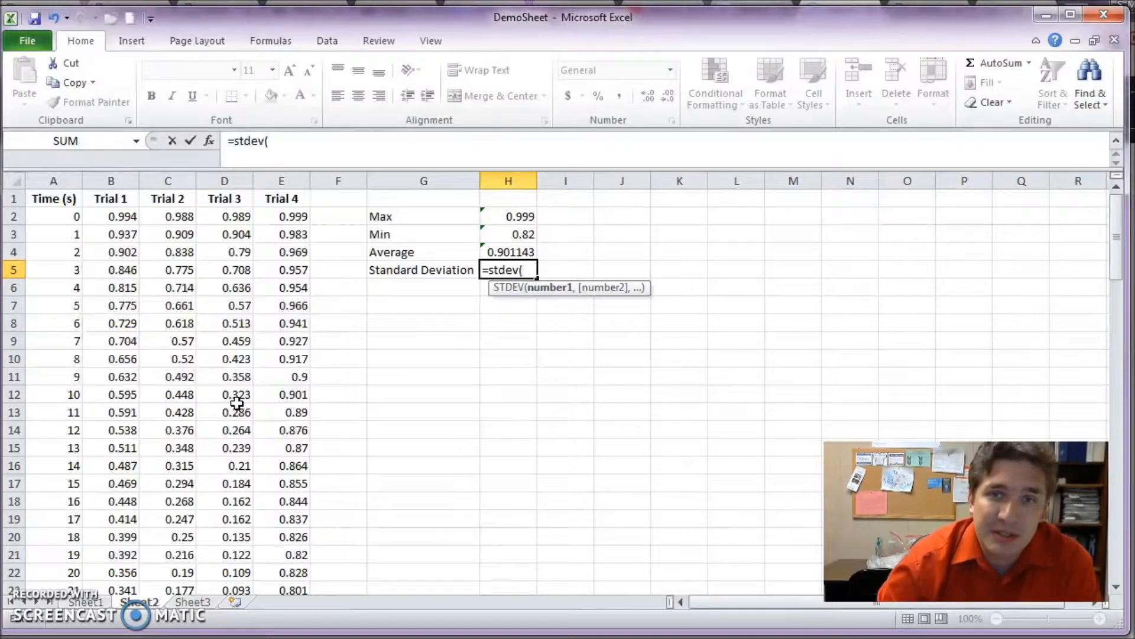
drag(292, 217, 304, 578)
text())
key(Return)
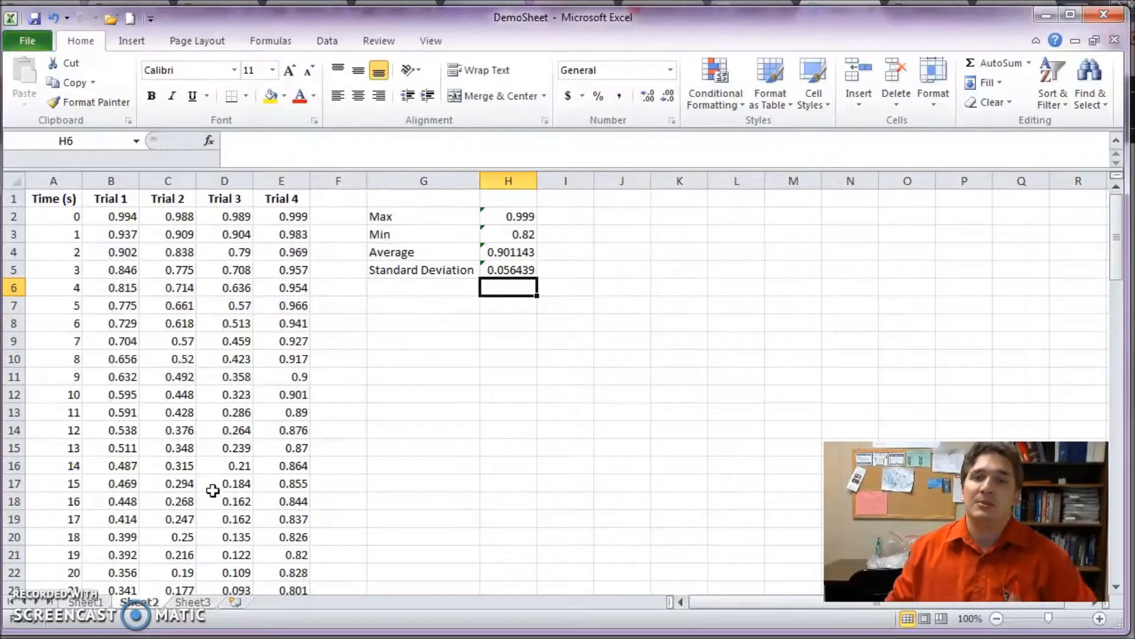
- Add the label Sum in G6, below the Standard Deviation label
drag(294, 216, 286, 573)
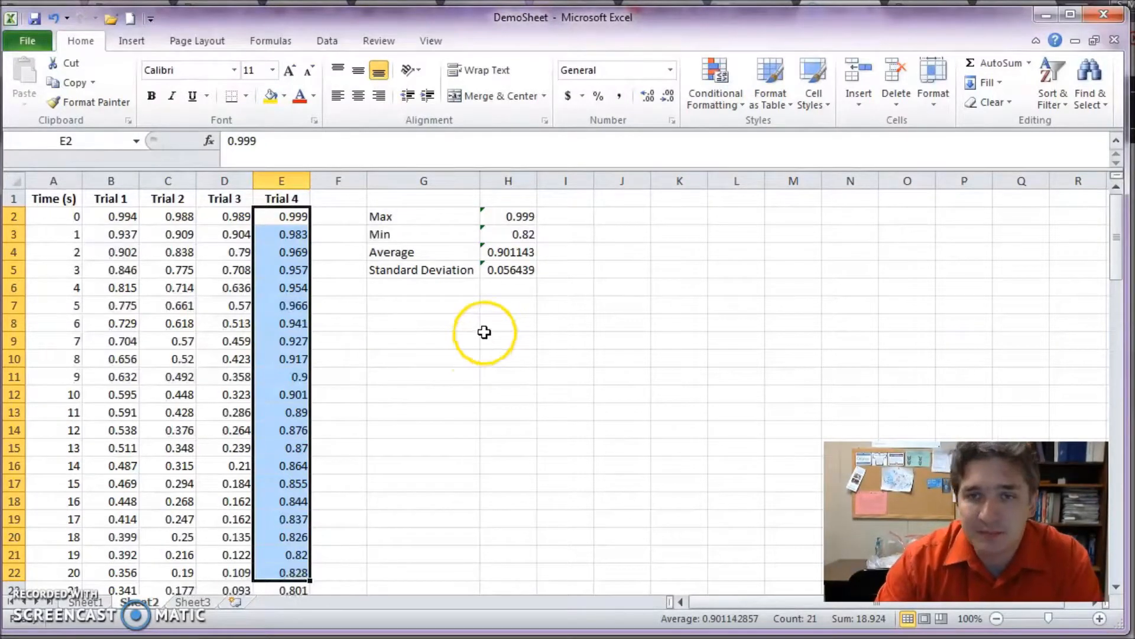
click(449, 288)
text(Su)
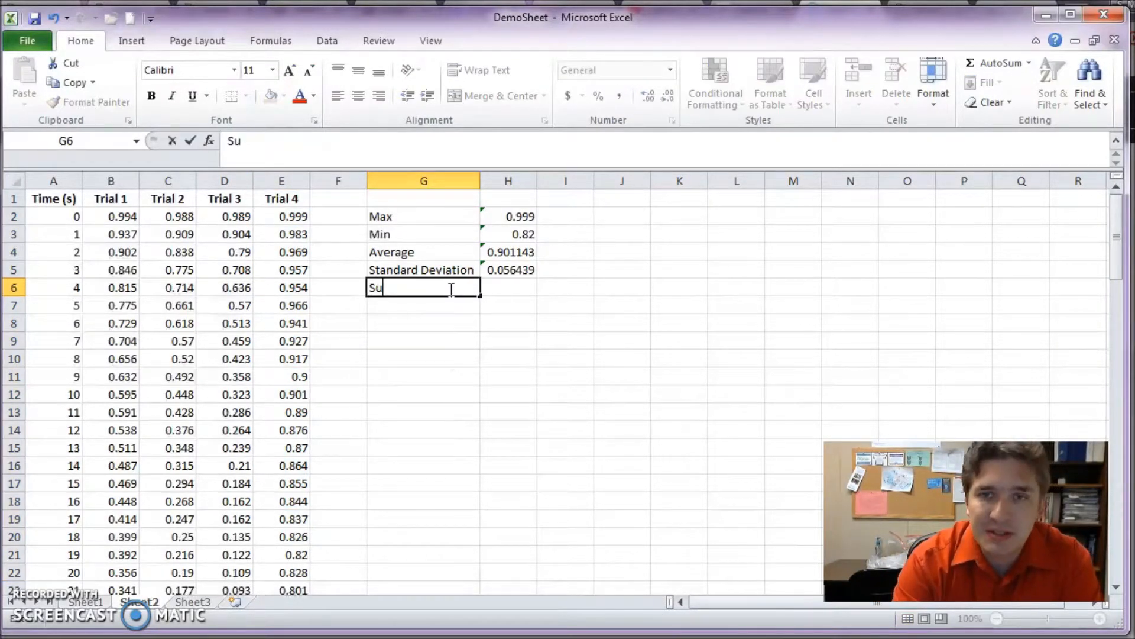
text(m)
key(Tab)
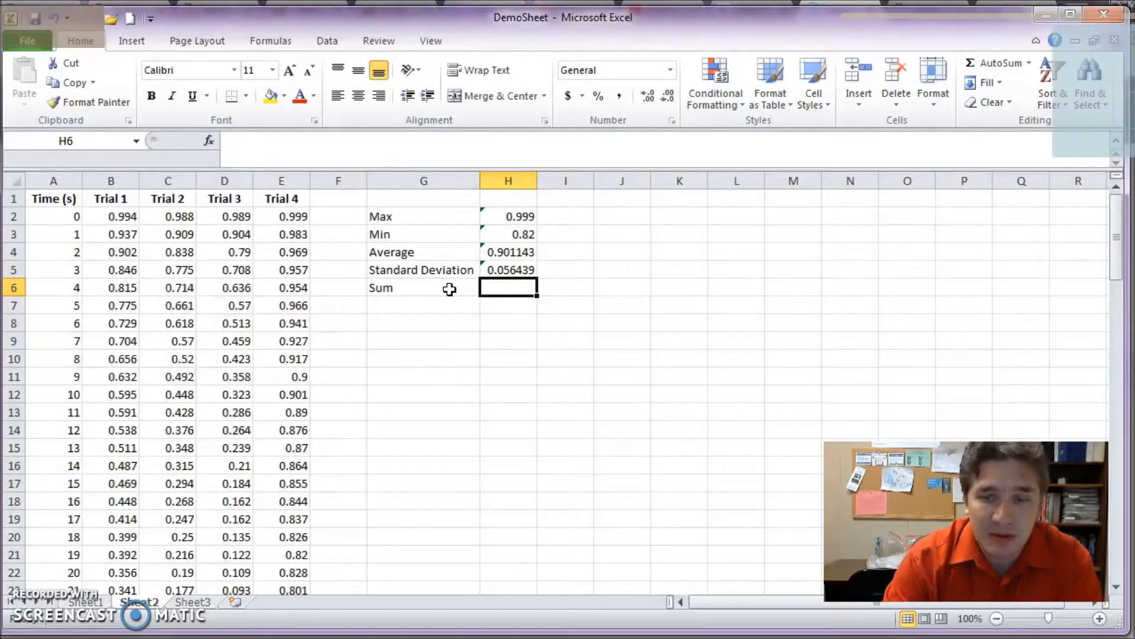
- Calculate the sum of the Trial 4 values in H6 with =SUM(E2:E22)
text(=sum)
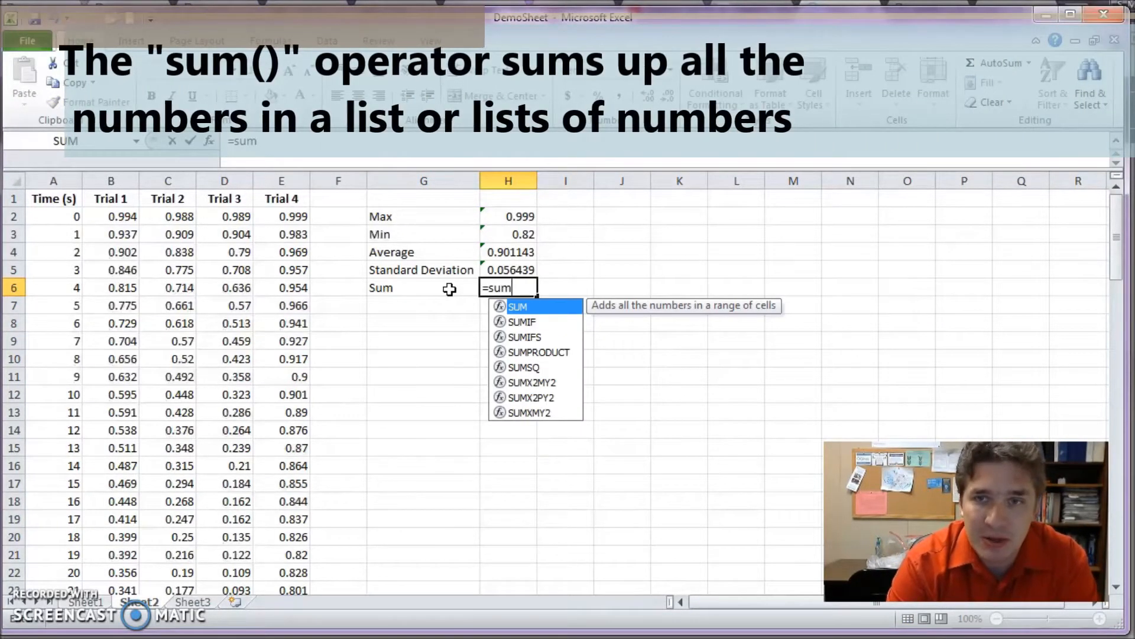
text(()
drag(291, 217, 293, 572)
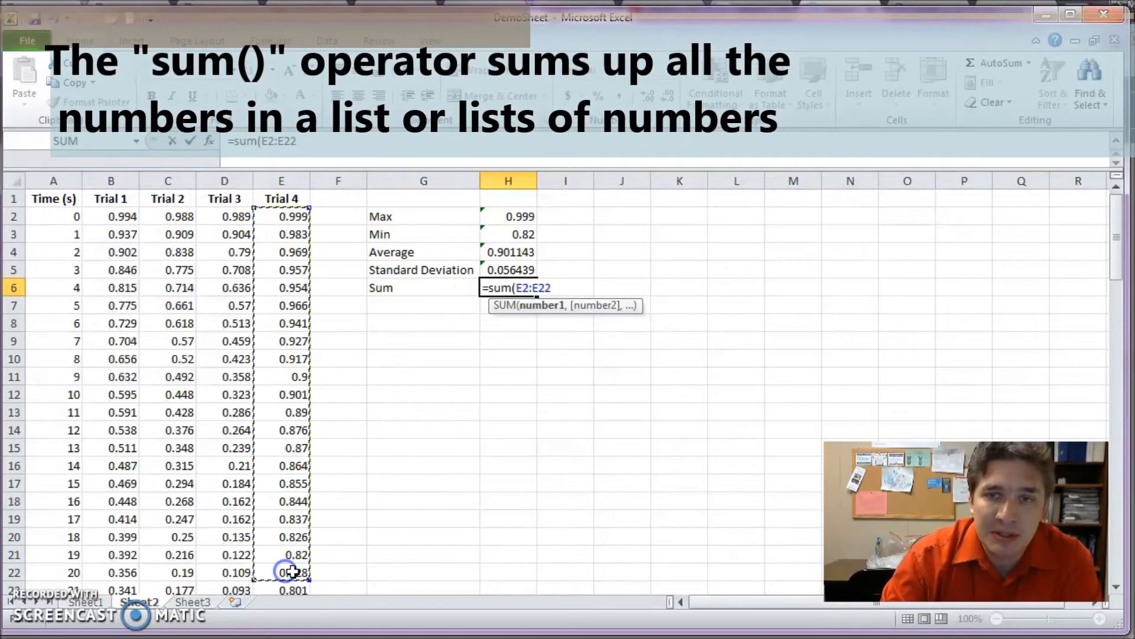
text())
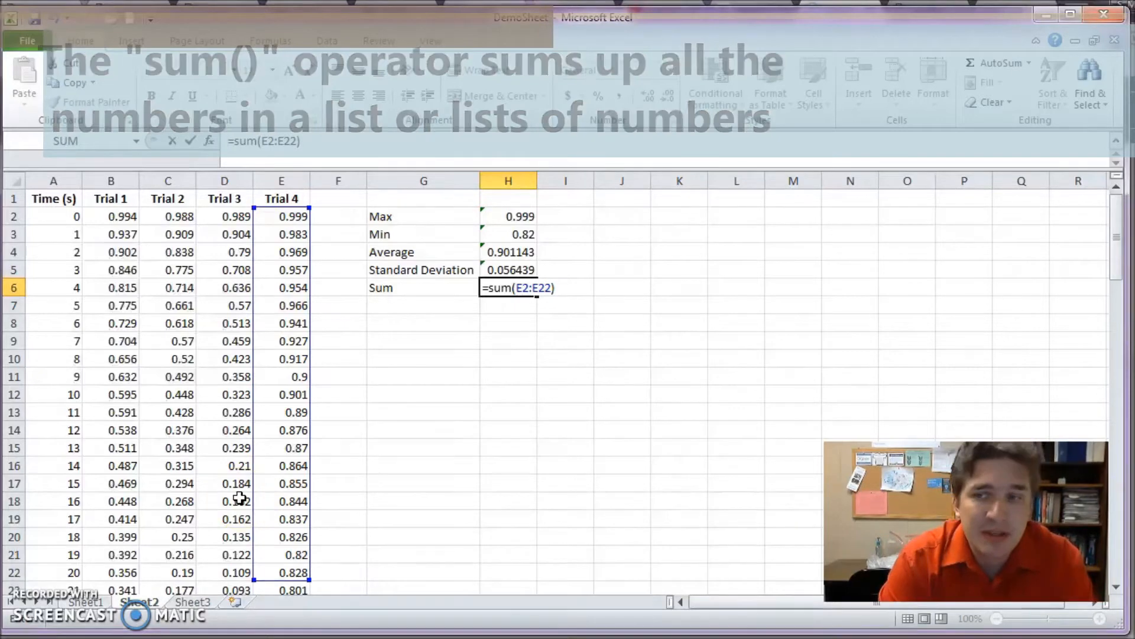
key(Tab)
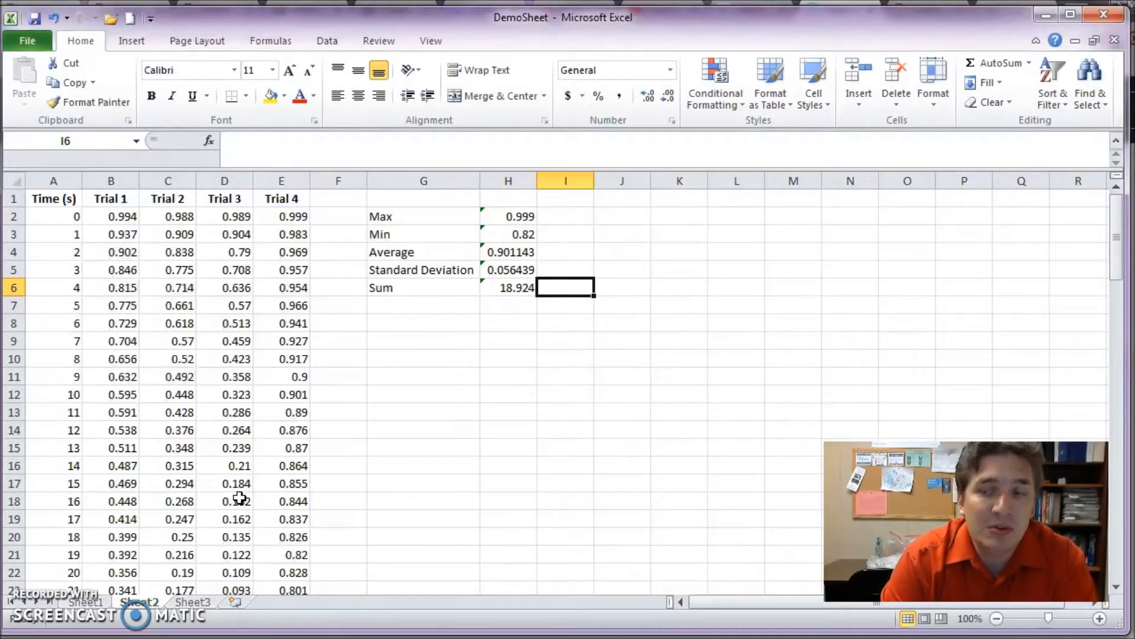
text(=)
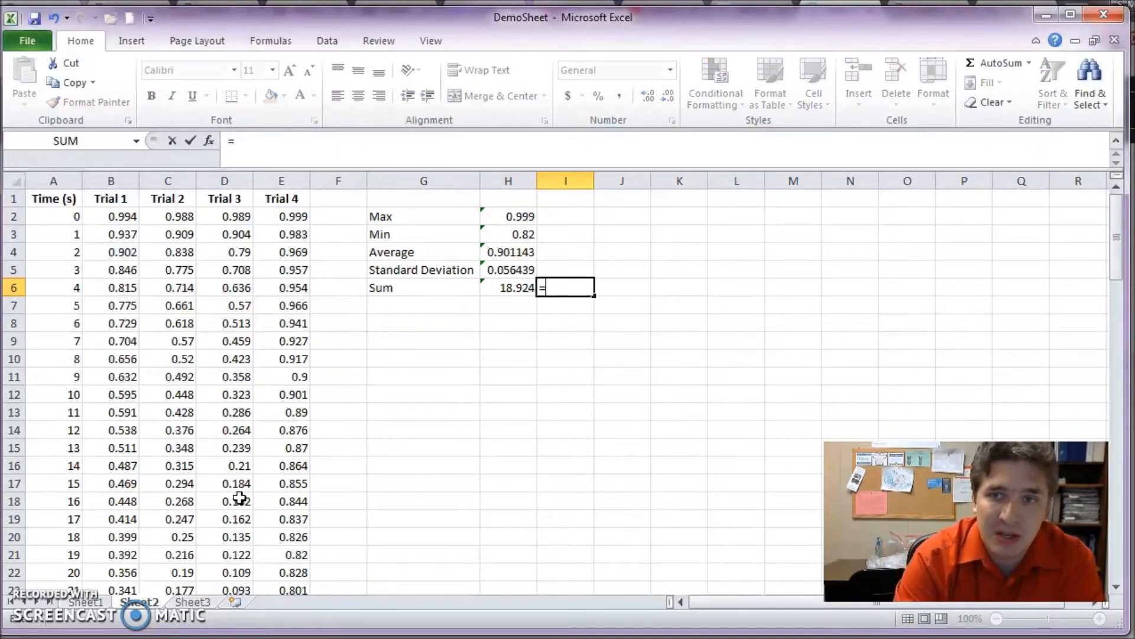
click(285, 215)
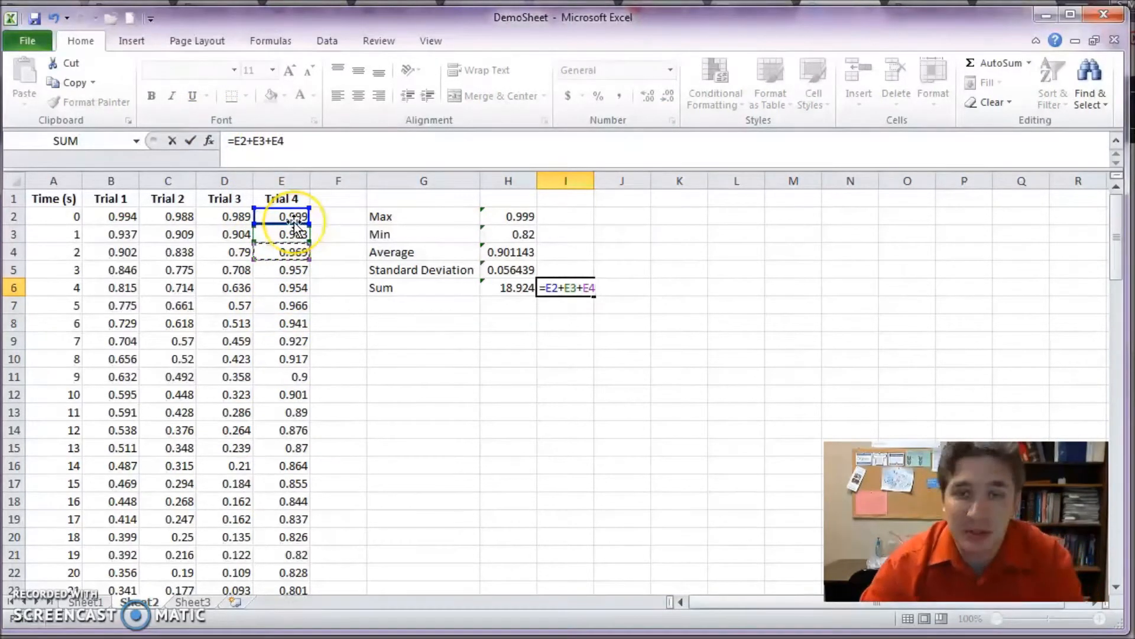
key(Escape)
key(Left)
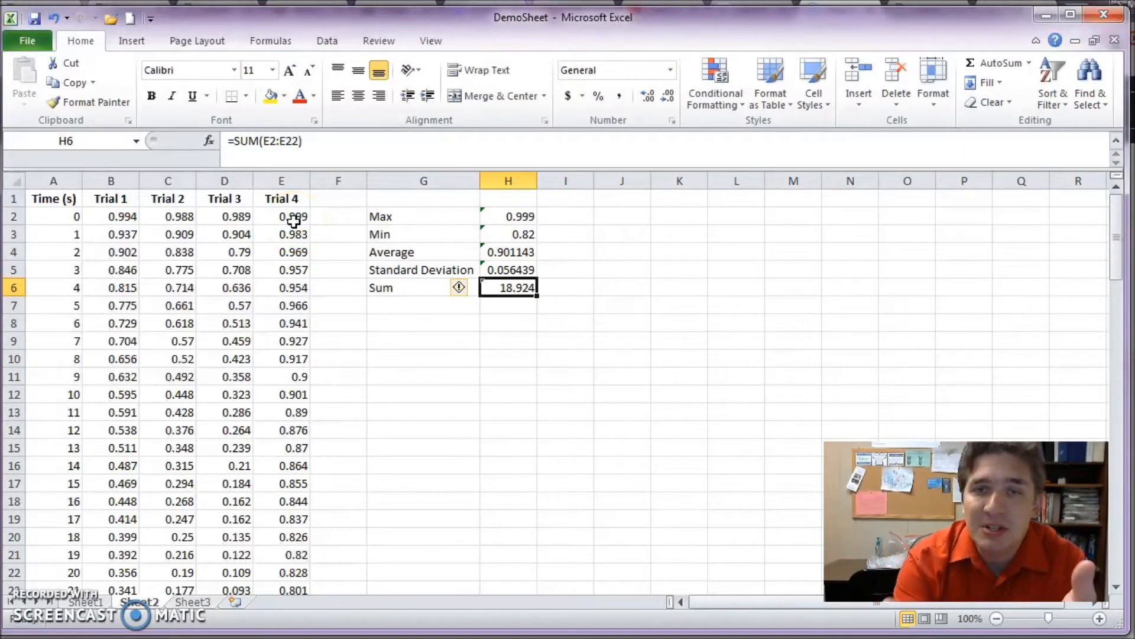